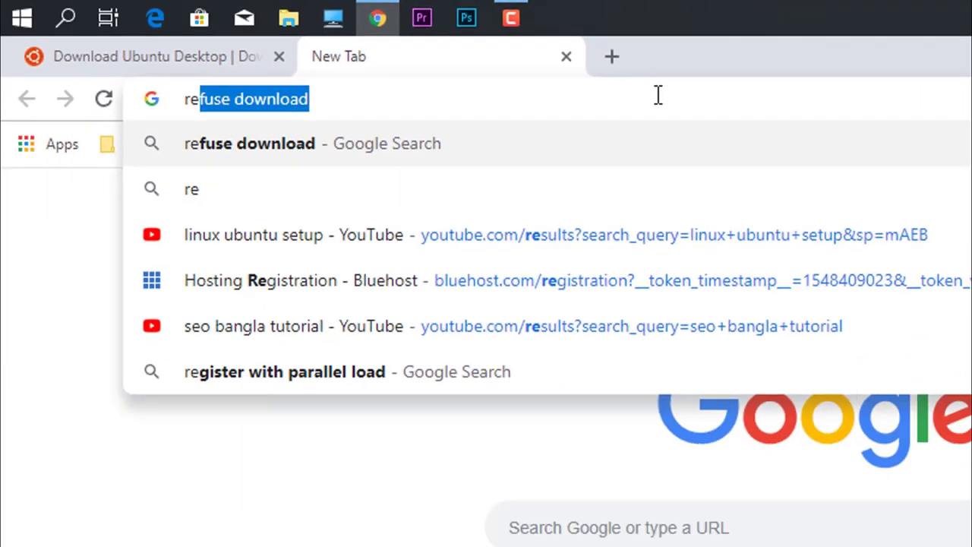
Search the web for "refuse download" and open the official Rufus site at rufus.ie.
{"action": "key", "text": "Return"}
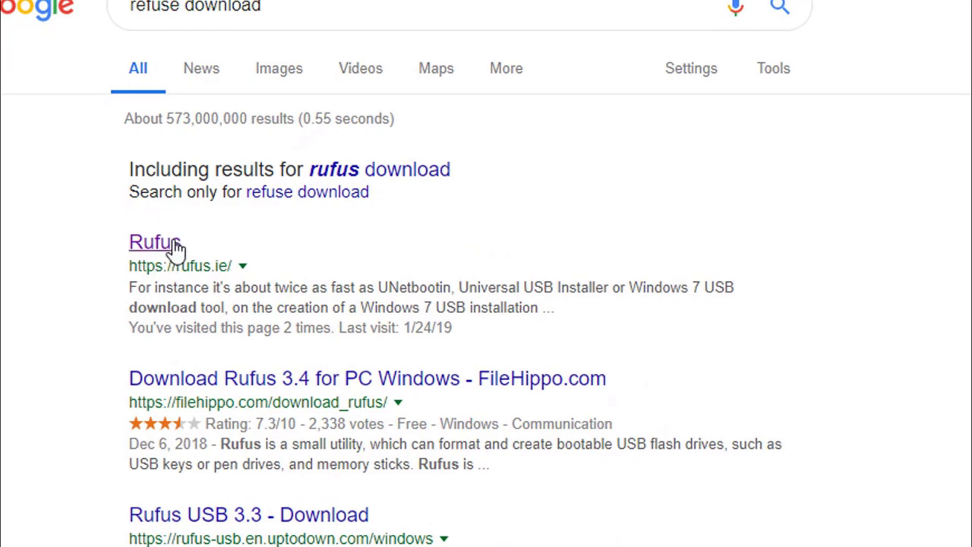
{"action": "left_click", "coordinate": [161, 244]}
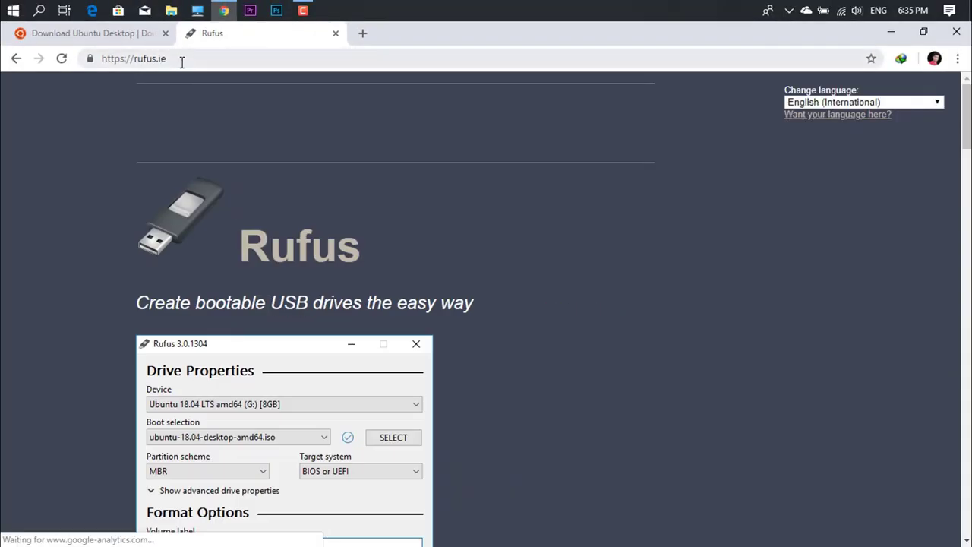
{"action": "left_click_drag", "start_coordinate": [180, 59], "coordinate": [111, 58]}
{"action": "left_click_drag", "start_coordinate": [198, 102], "coordinate": [176, 101]}
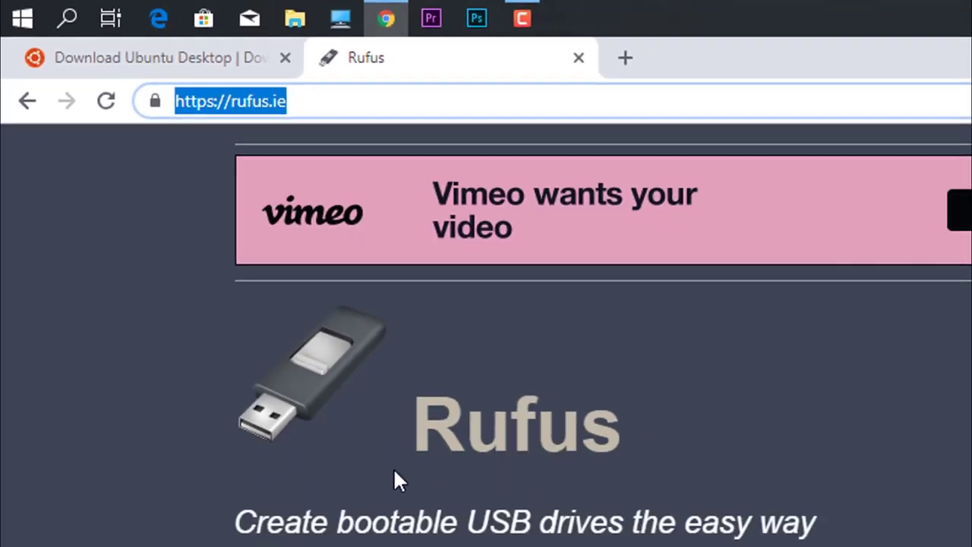
Download Rufus 3.4 Portable from the Download section of the Rufus page.
{"action": "scroll", "coordinate": [393, 467], "scroll_direction": "down", "scroll_amount": 9}
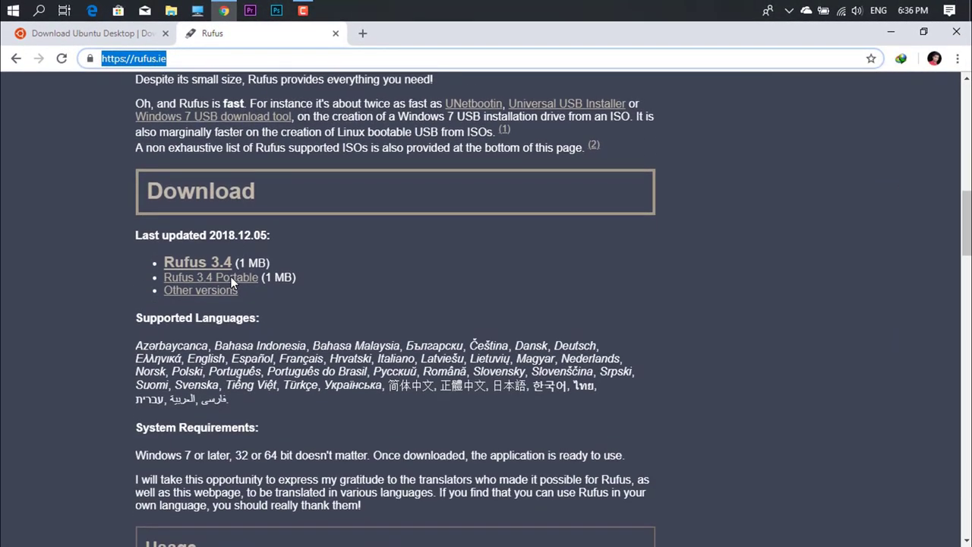
{"action": "scroll", "coordinate": [230, 276], "scroll_direction": "up", "scroll_amount": 8}
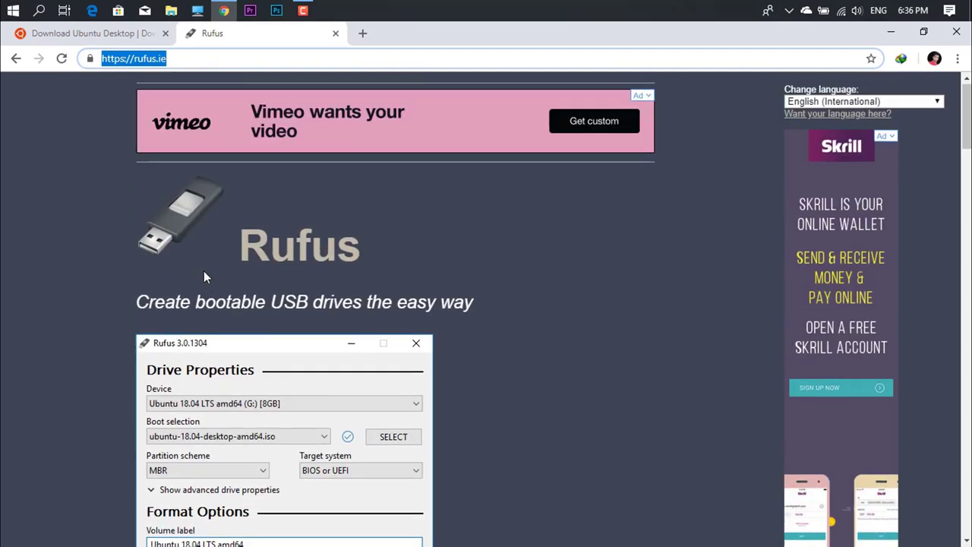
{"action": "scroll", "coordinate": [203, 274], "scroll_direction": "down", "scroll_amount": 12}
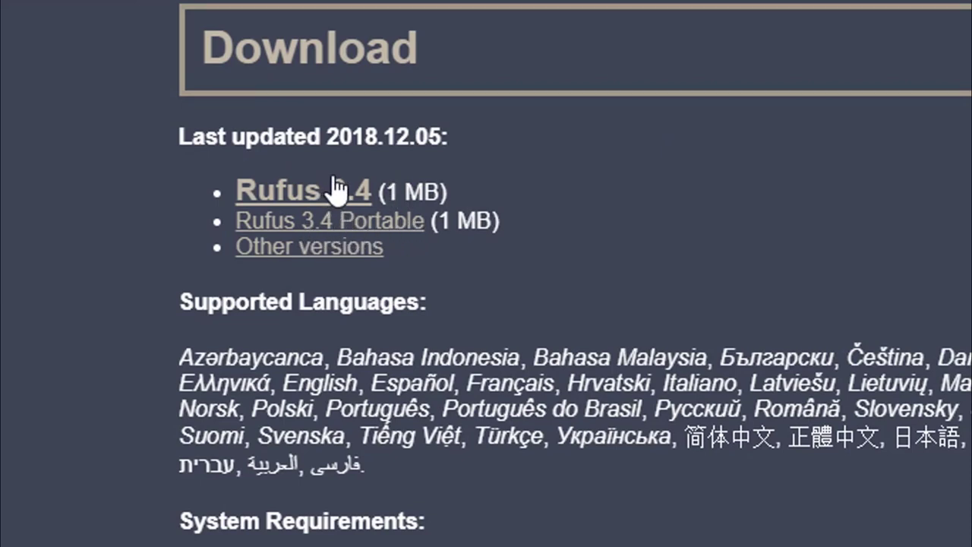
{"action": "left_click", "coordinate": [396, 225]}
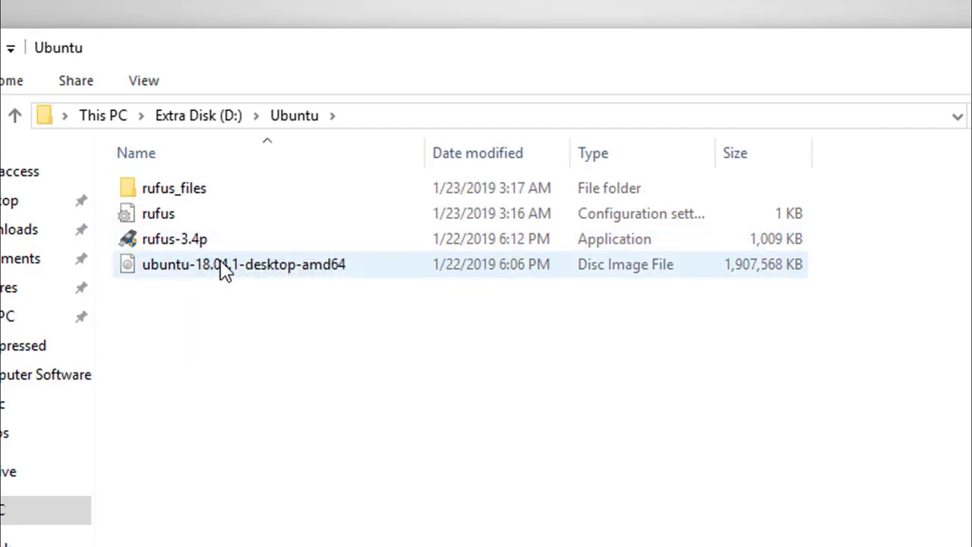
Launch the rufus-3.4p application from the Ubuntu folder on Extra Disk (D:).
{"action": "left_click", "coordinate": [160, 251]}
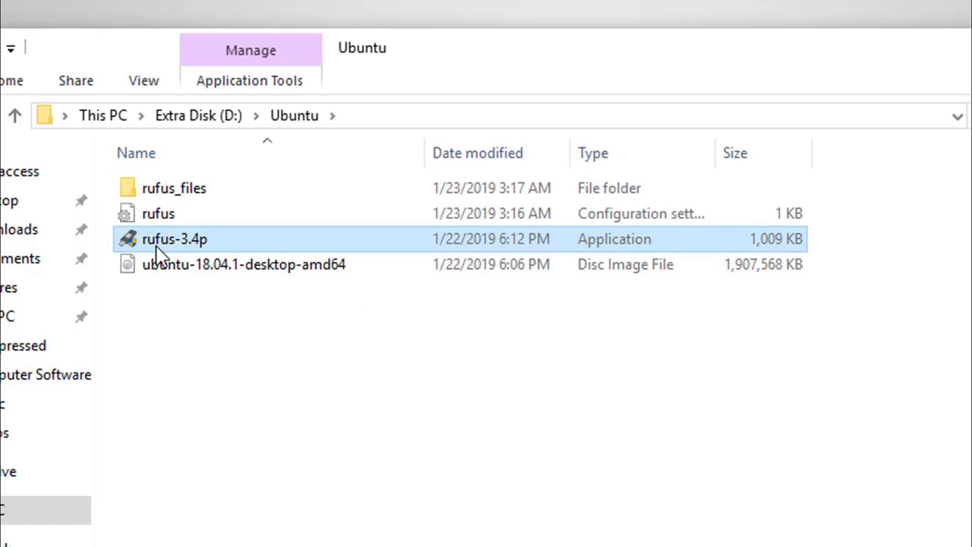
{"action": "double_click", "coordinate": [163, 240]}
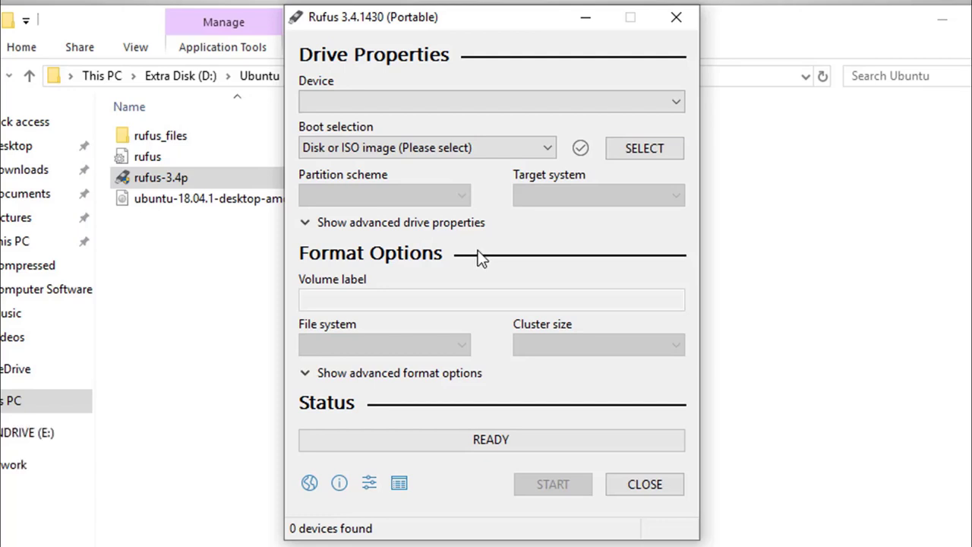
Check the contents and capacity of PENDRIVE (E:) in File Explorer and close the extra This PC window.
{"action": "left_click", "coordinate": [42, 434]}
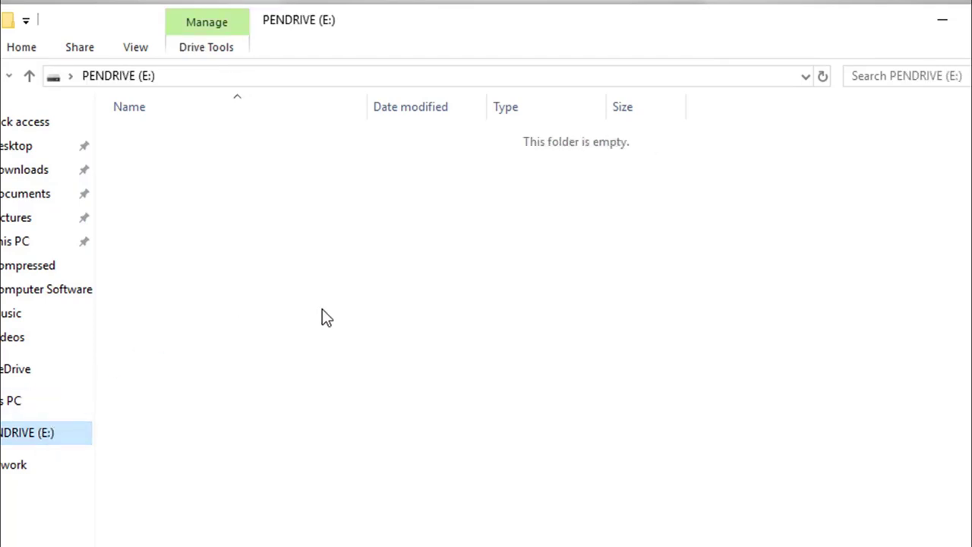
{"action": "left_click", "coordinate": [9, 403]}
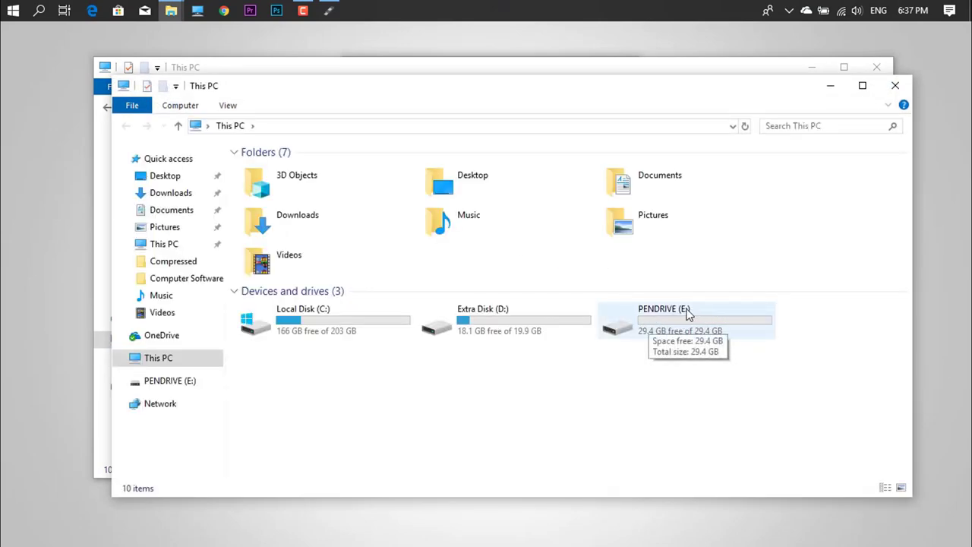
{"action": "left_click", "coordinate": [896, 85]}
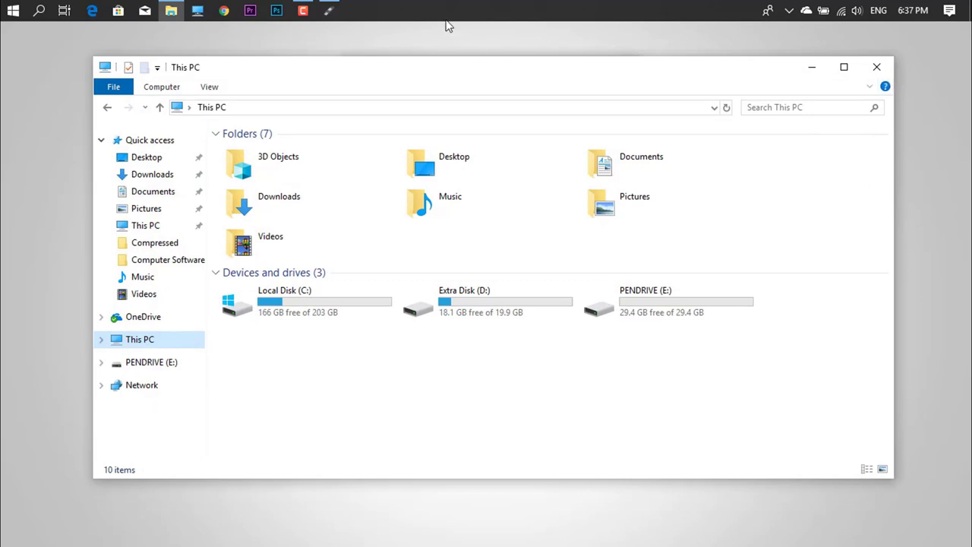
Switch back to Rufus and choose PENDRIVE (E:) [32 GB] as the target device.
{"action": "left_click", "coordinate": [329, 10]}
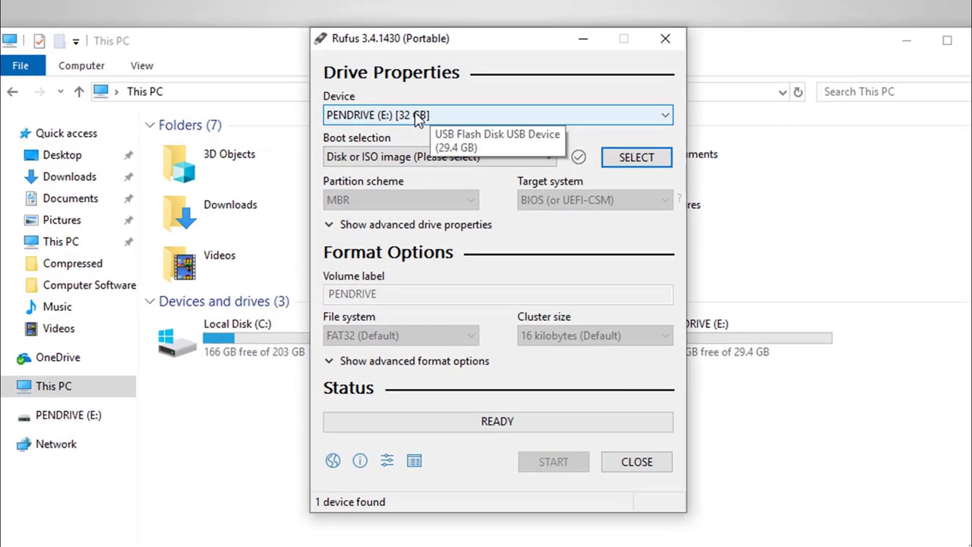
{"action": "left_click", "coordinate": [425, 124]}
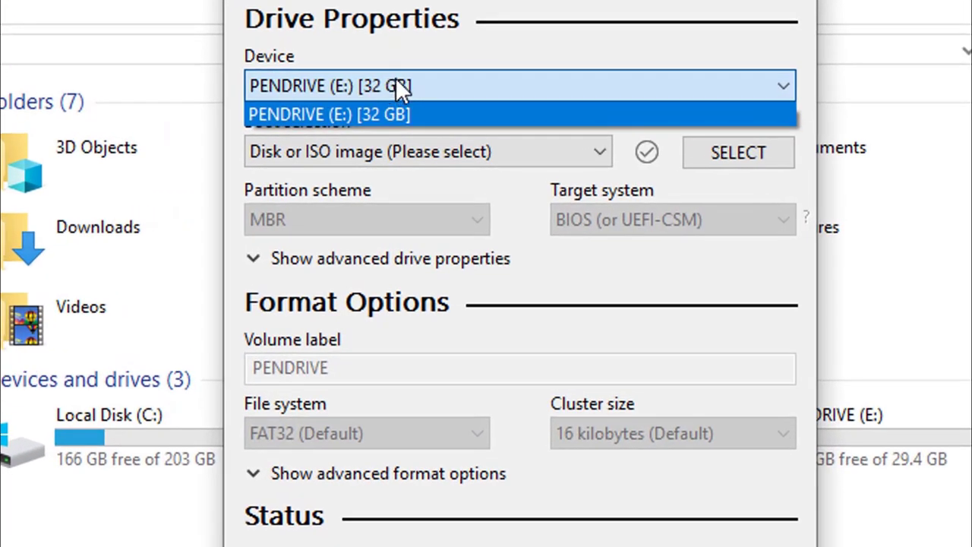
{"action": "left_click", "coordinate": [397, 81]}
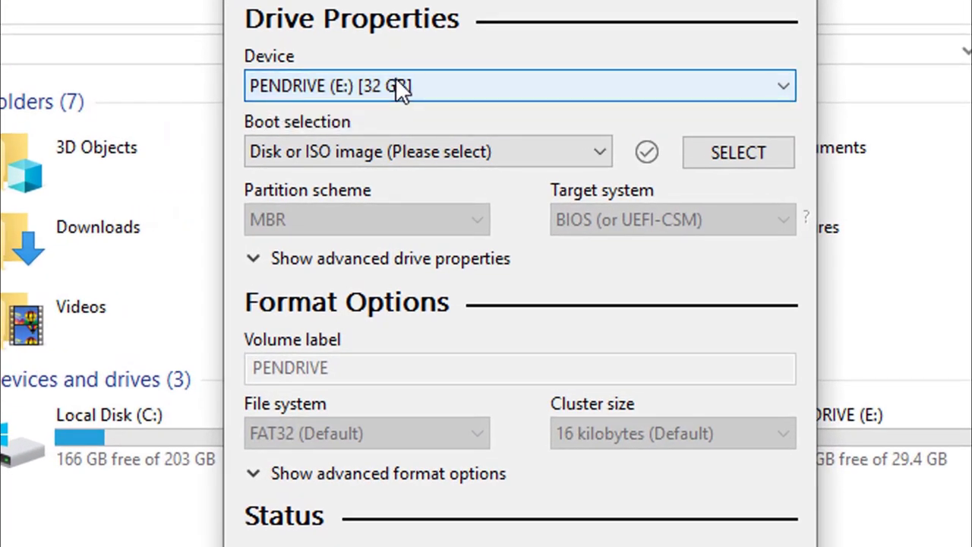
{"action": "left_click", "coordinate": [396, 79]}
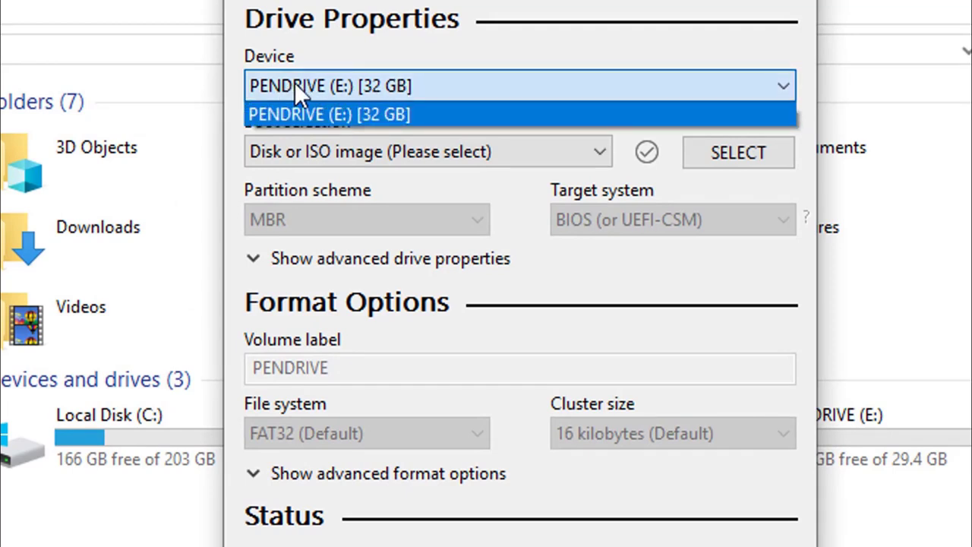
{"action": "left_click", "coordinate": [363, 83]}
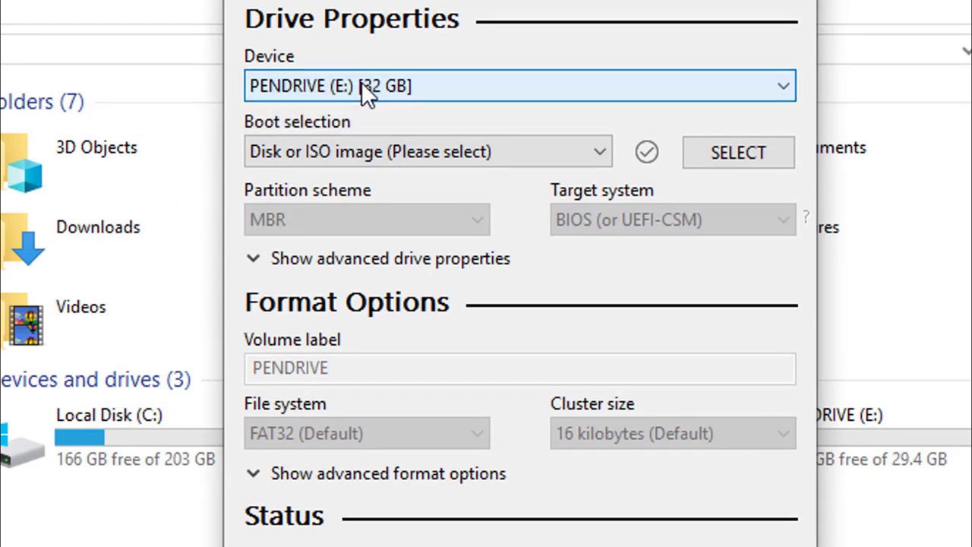
{"action": "left_click", "coordinate": [438, 84]}
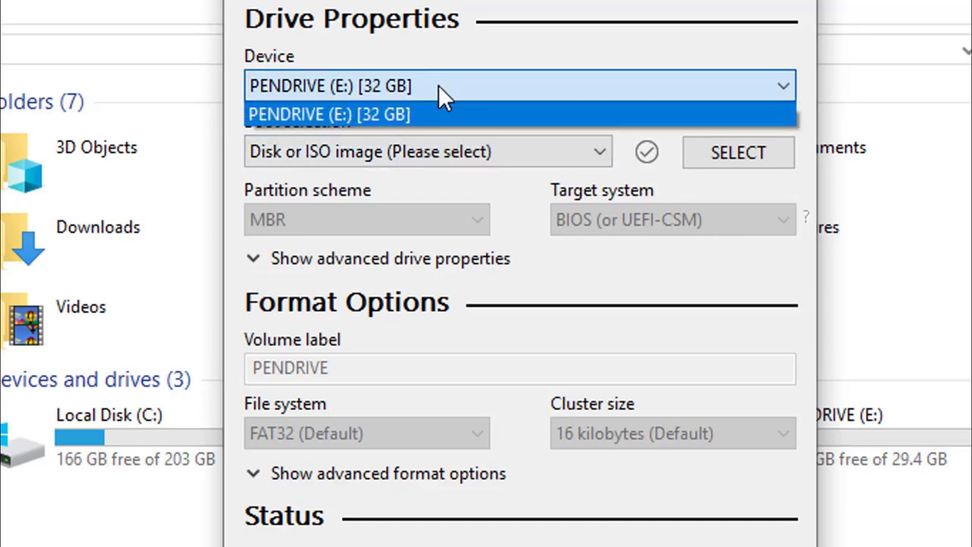
{"action": "left_click", "coordinate": [438, 84]}
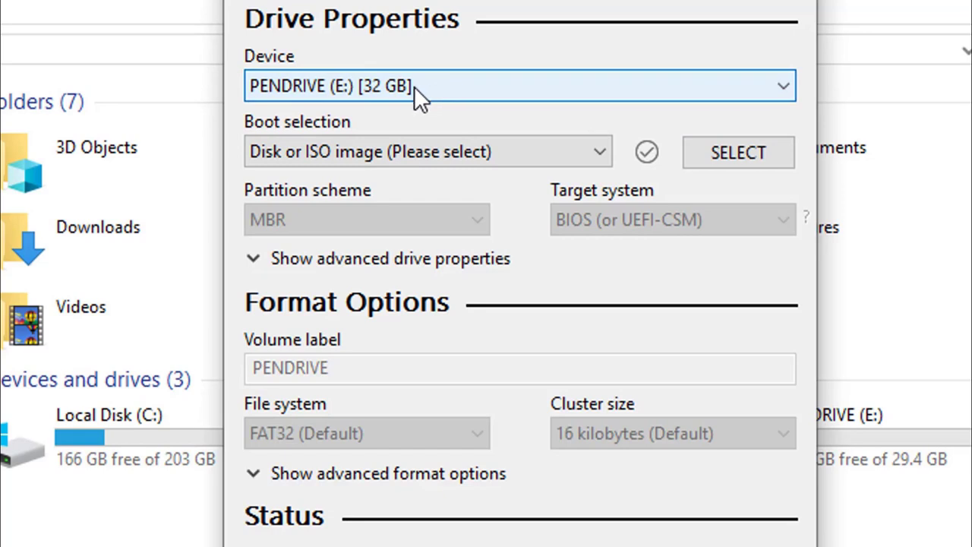
Load the ubuntu-18.04.1-desktop-amd64 disc image from the Ubuntu folder on Extra Disk (D:) as the boot selection.
{"action": "left_click_drag", "start_coordinate": [418, 0], "coordinate": [156, 10]}
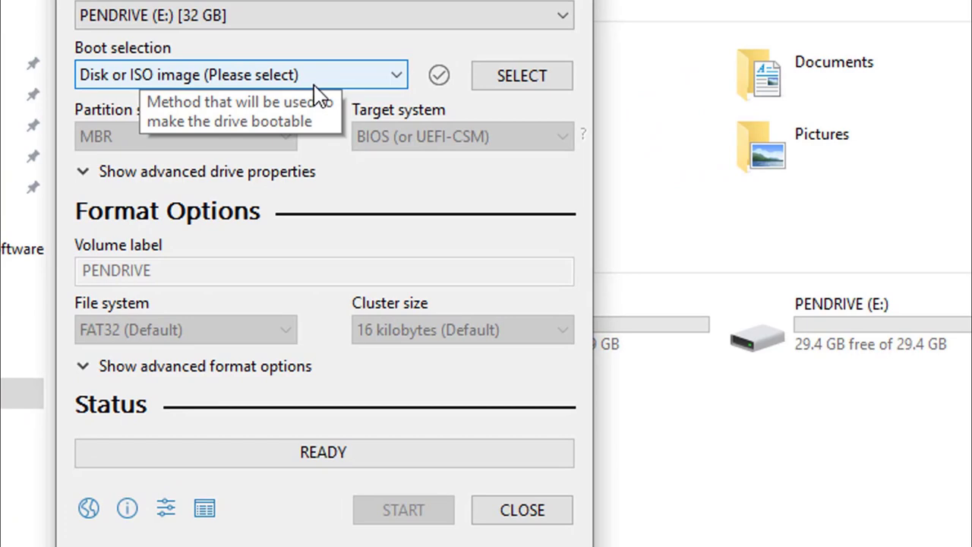
{"action": "left_click", "coordinate": [538, 76]}
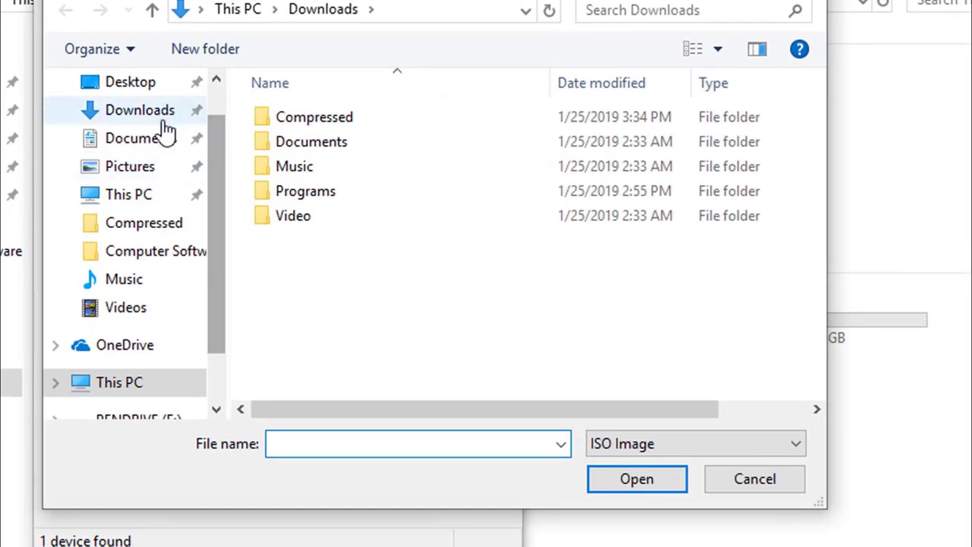
{"action": "scroll", "coordinate": [150, 166], "scroll_direction": "down", "scroll_amount": 1}
{"action": "scroll", "coordinate": [150, 166], "scroll_direction": "down", "scroll_amount": 2}
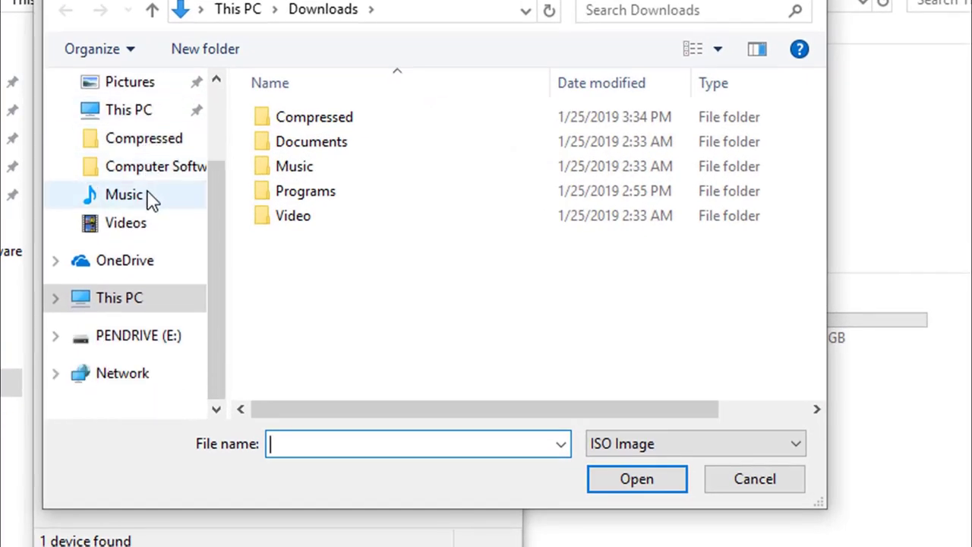
{"action": "left_click", "coordinate": [138, 311]}
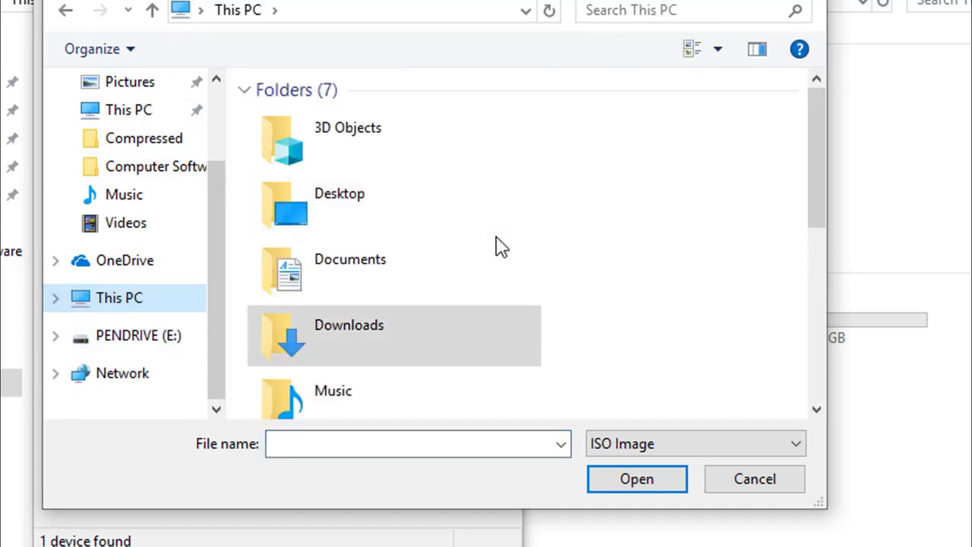
{"action": "scroll", "coordinate": [497, 248], "scroll_direction": "down", "scroll_amount": 5}
{"action": "double_click", "coordinate": [417, 319]}
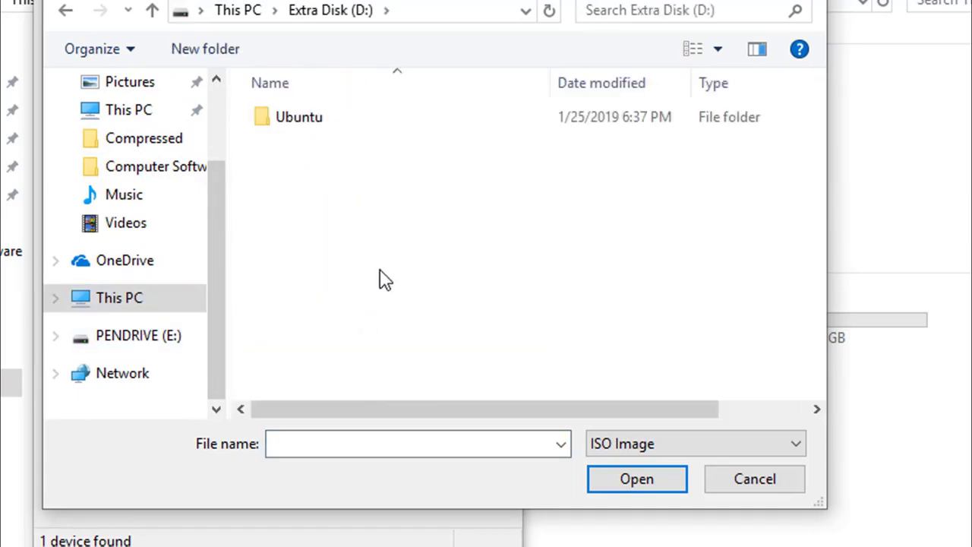
{"action": "left_click", "coordinate": [302, 121]}
{"action": "double_click", "coordinate": [302, 122]}
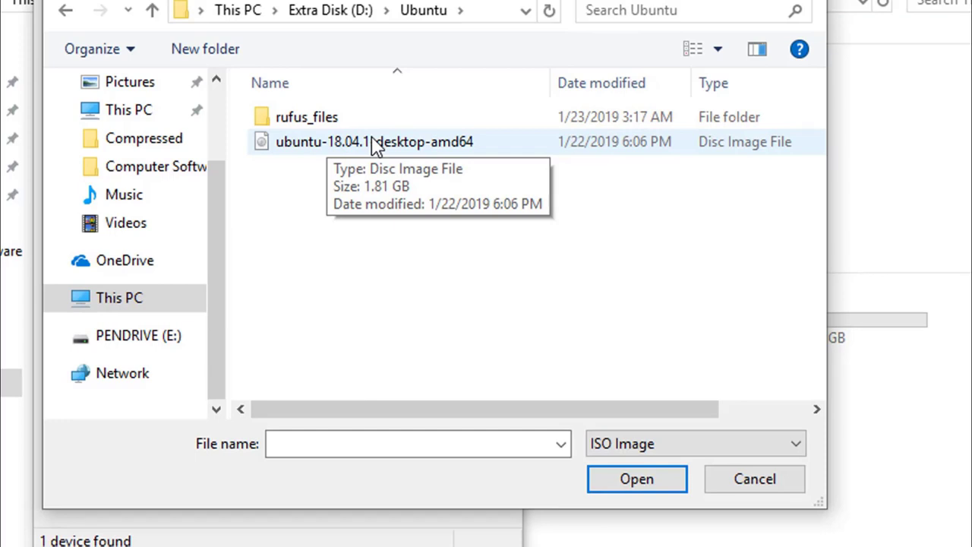
{"action": "double_click", "coordinate": [477, 149]}
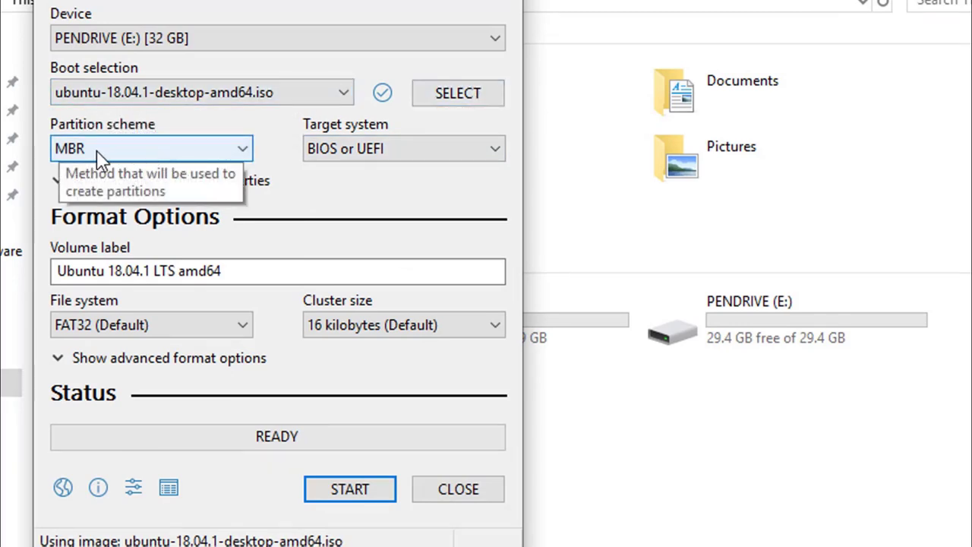
Check the available target system options and the volume label for the bootable drive.
{"action": "left_click", "coordinate": [421, 153]}
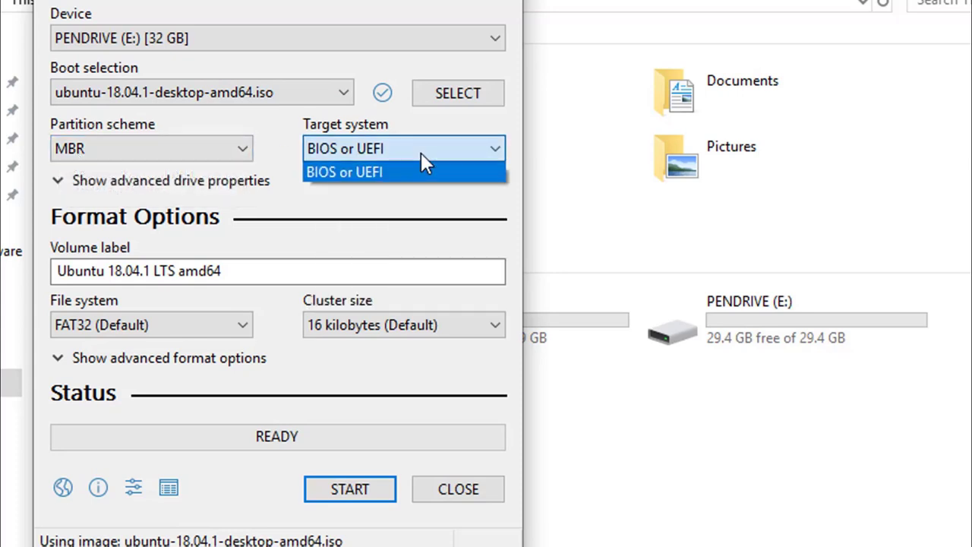
{"action": "left_click", "coordinate": [421, 153]}
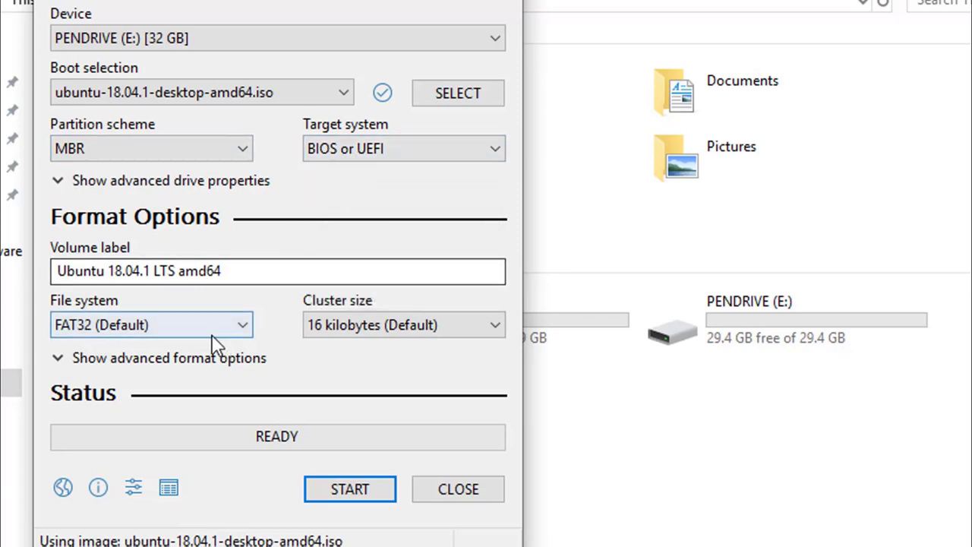
{"action": "left_click", "coordinate": [234, 274]}
{"action": "mouse_move", "coordinate": [228, 272]}
{"action": "left_mouse_down"}
{"action": "mouse_move", "coordinate": [194, 271]}
{"action": "mouse_move", "coordinate": [231, 271]}
{"action": "left_mouse_up"}
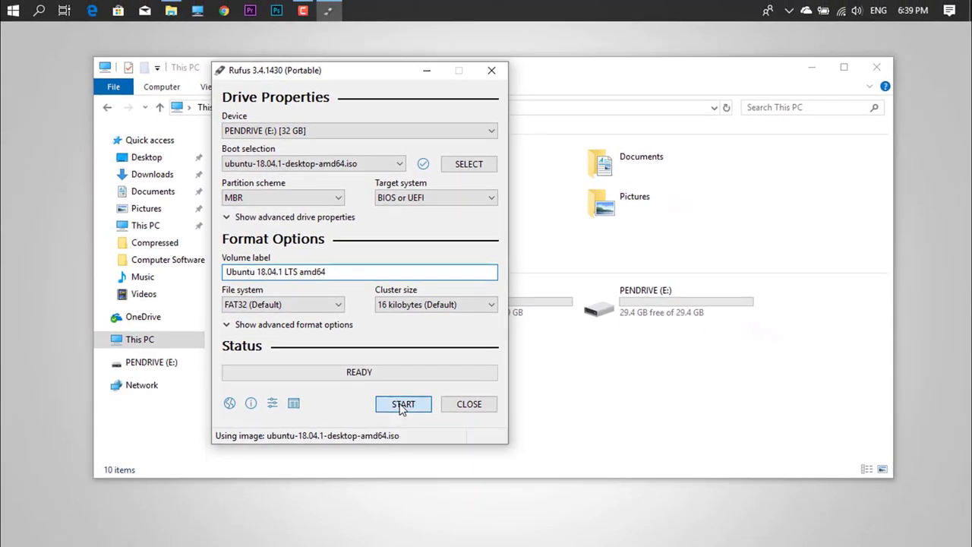
Write the Ubuntu image to the pendrive in ISO Image mode, accepting the erasure of its data, and close Rufus when finished.
{"action": "left_click", "coordinate": [340, 492]}
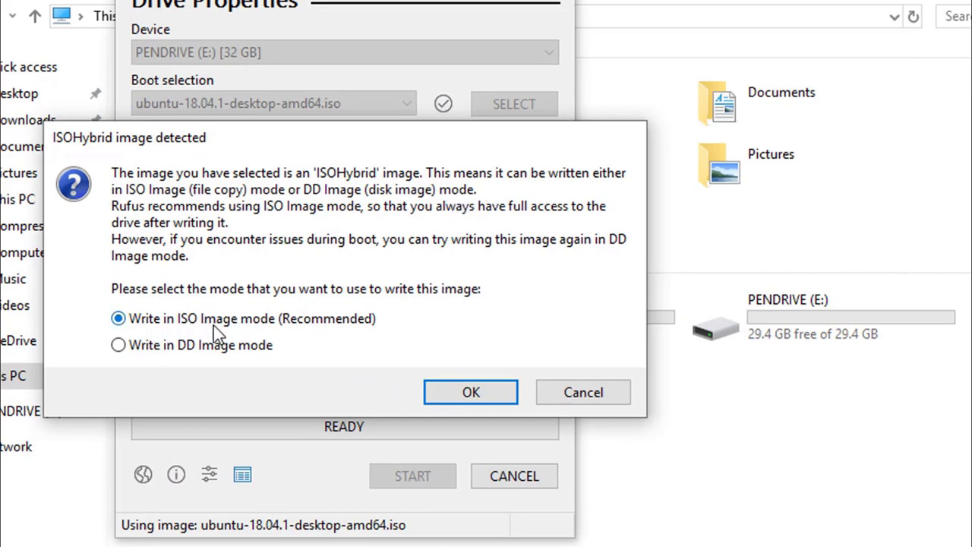
{"action": "left_click", "coordinate": [471, 393]}
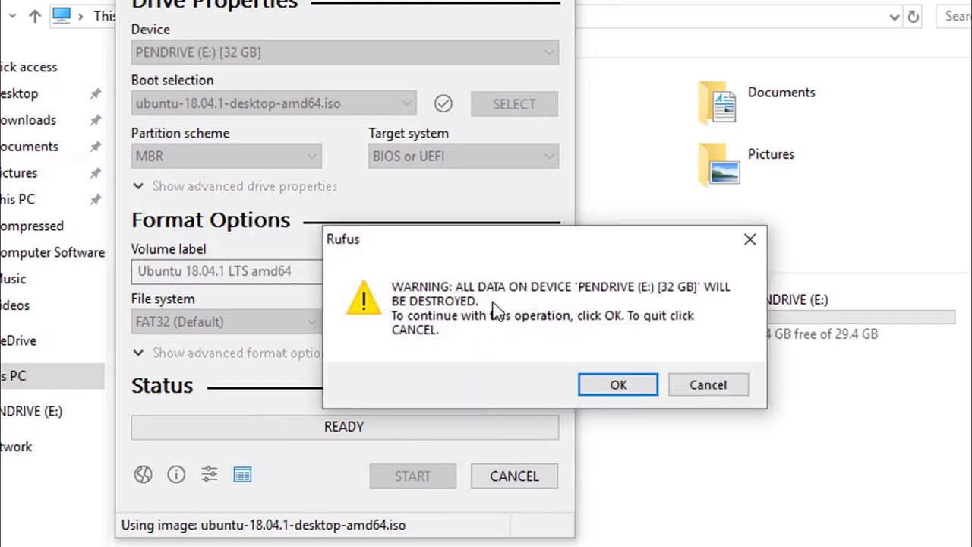
{"action": "left_click", "coordinate": [606, 386]}
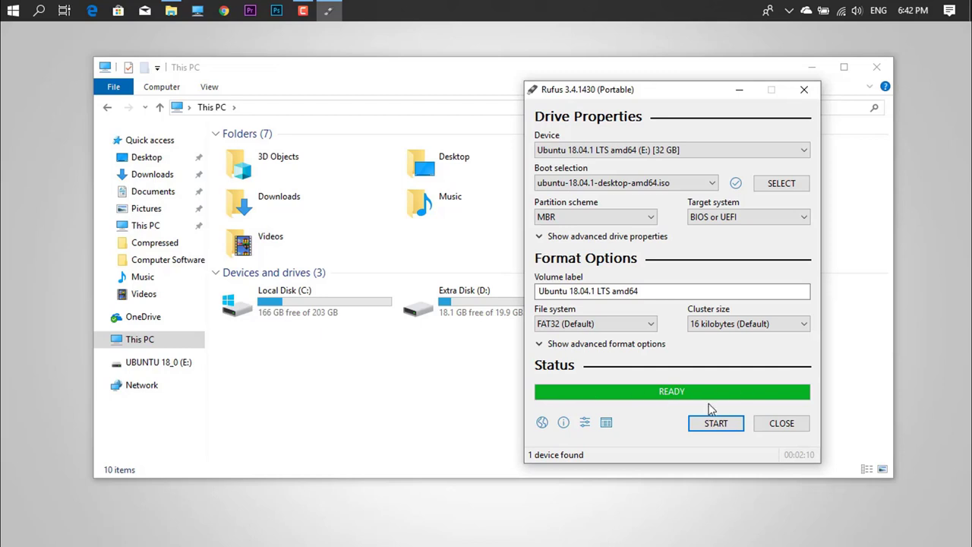
{"action": "left_click", "coordinate": [780, 424]}
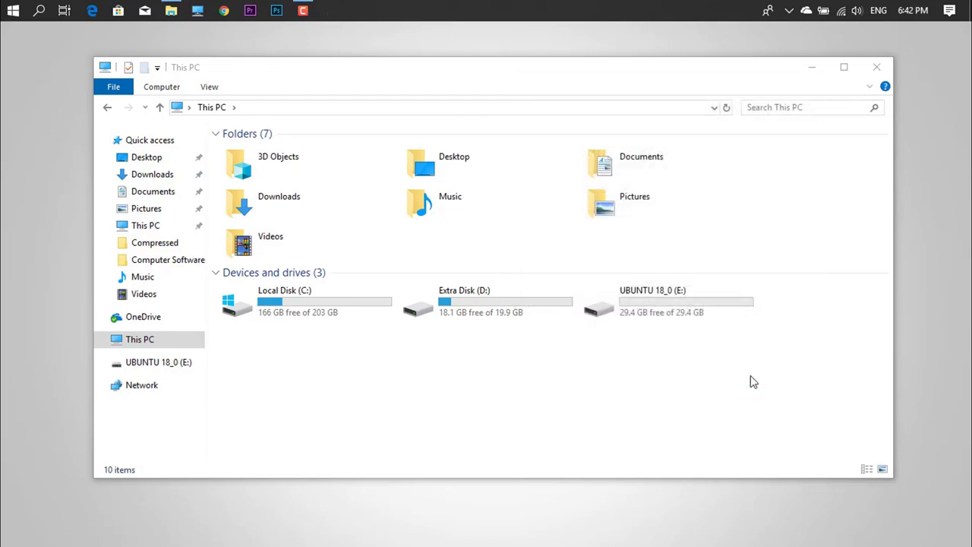
Open the UBUNTU 18_0 (E:) drive to inspect the files written to it, and close File Explorer.
{"action": "left_click", "coordinate": [627, 312]}
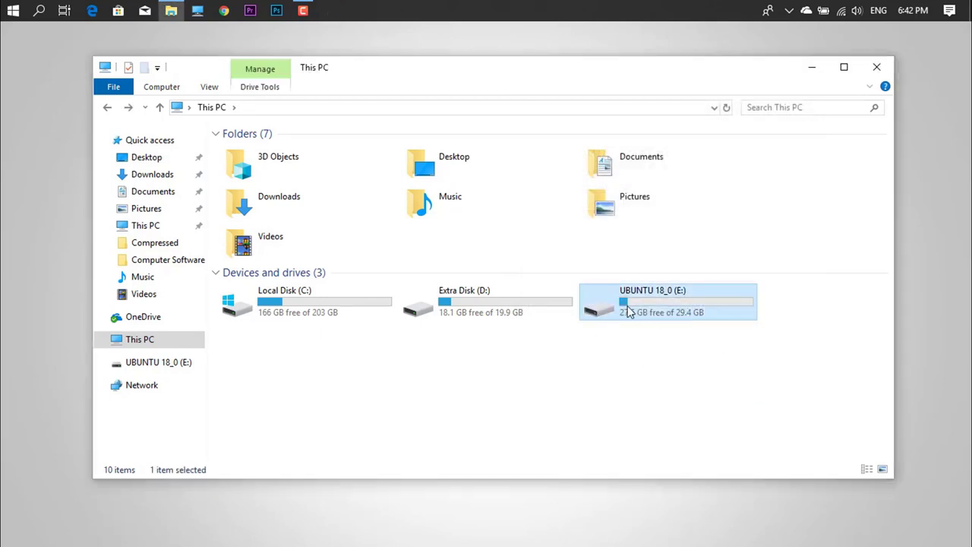
{"action": "double_click", "coordinate": [627, 311]}
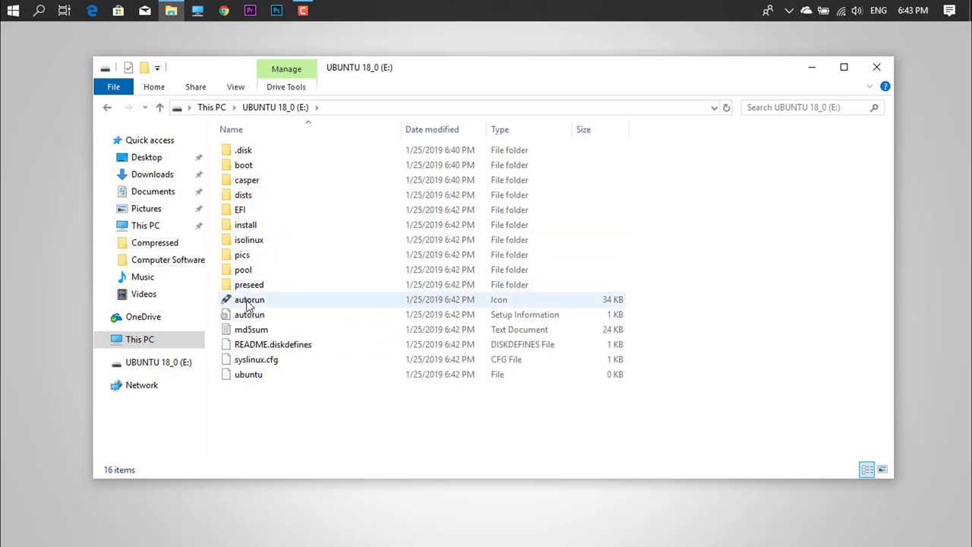
{"action": "left_click", "coordinate": [886, 66]}
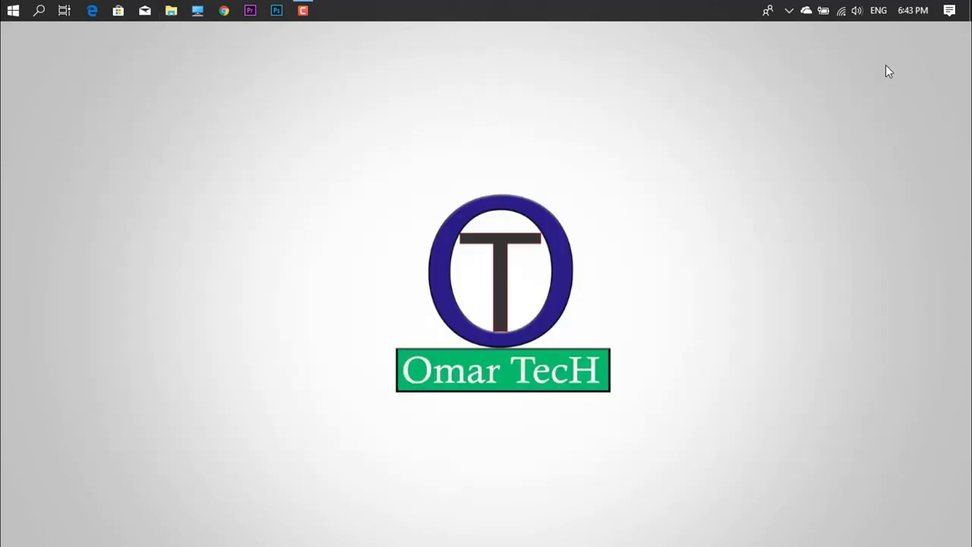